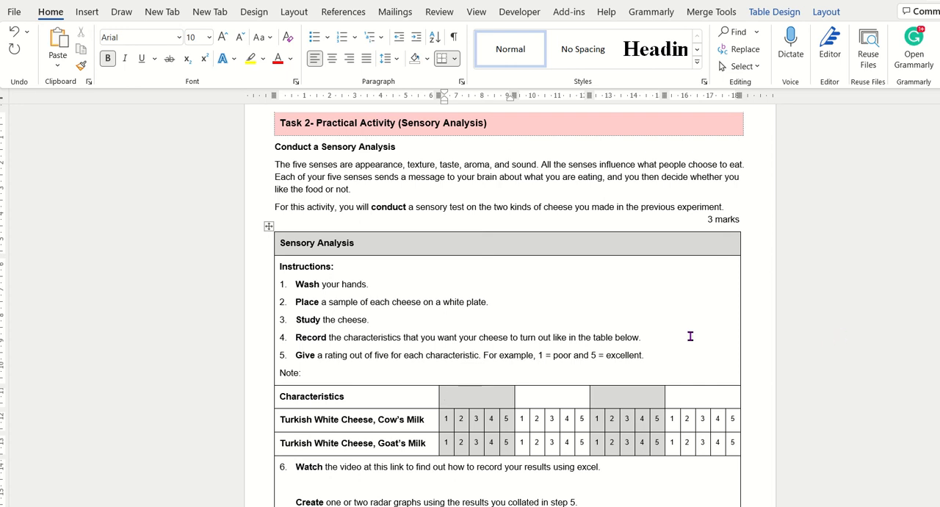
Step: Enter Cream Colour and Firm as the first two headings in the Characteristics row of the Sensory Analysis table
{"action": "scroll", "coordinate": [897, 327], "scroll_direction": "down", "scroll_amount": 1}
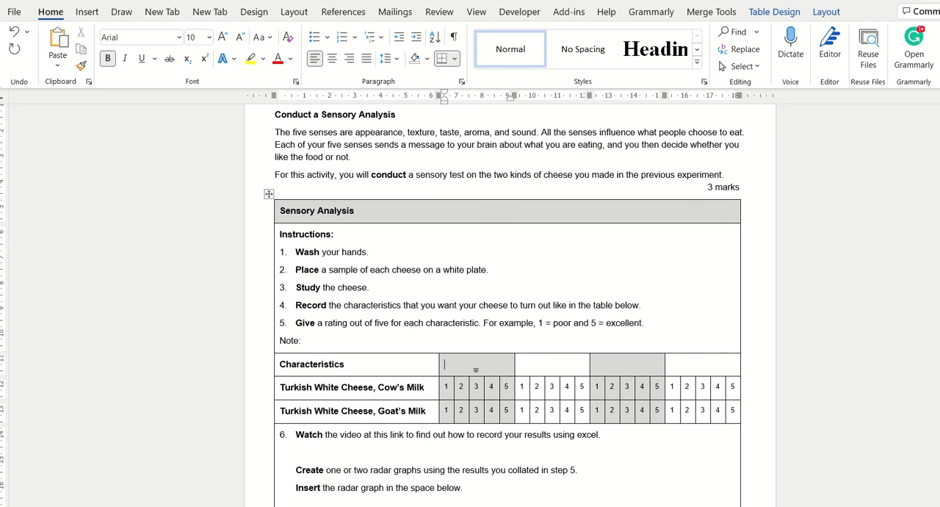
{"action": "left_click_drag", "start_coordinate": [476, 370], "coordinate": [679, 363]}
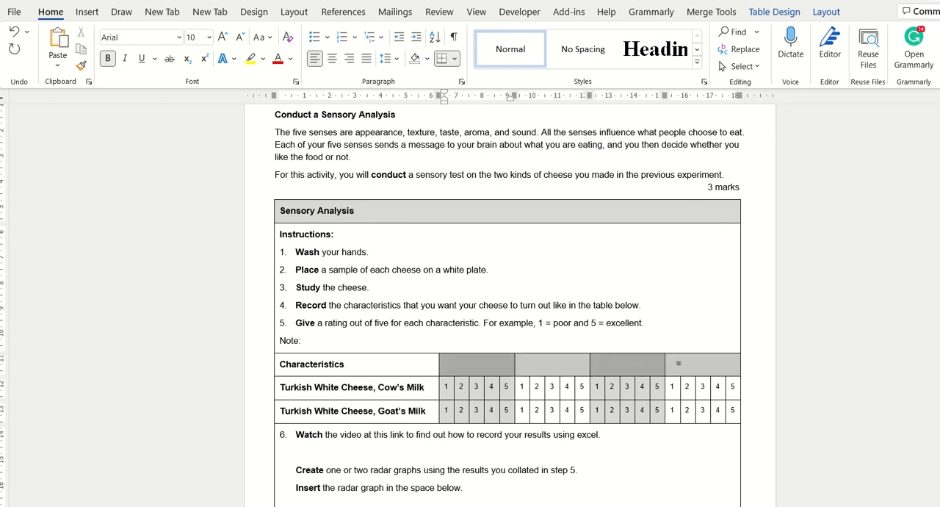
{"action": "left_click", "coordinate": [499, 372]}
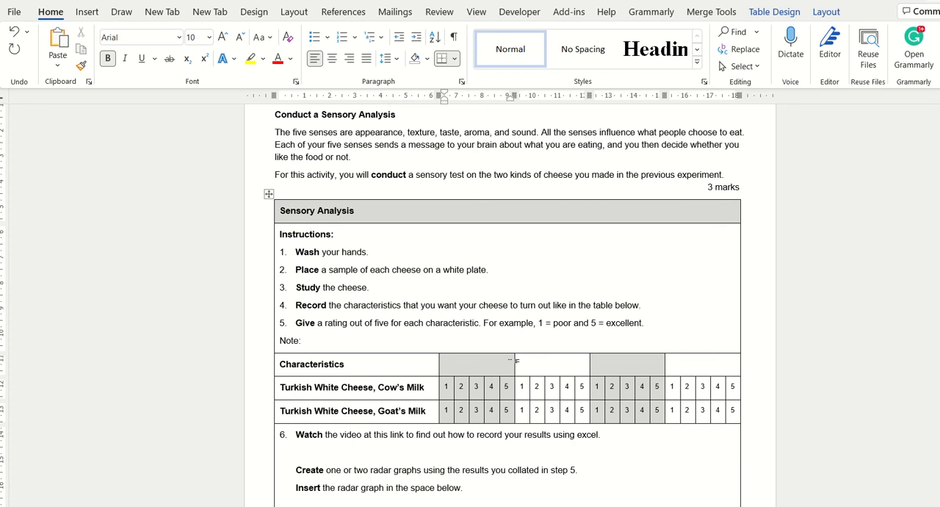
{"action": "type", "text": "Crean"}
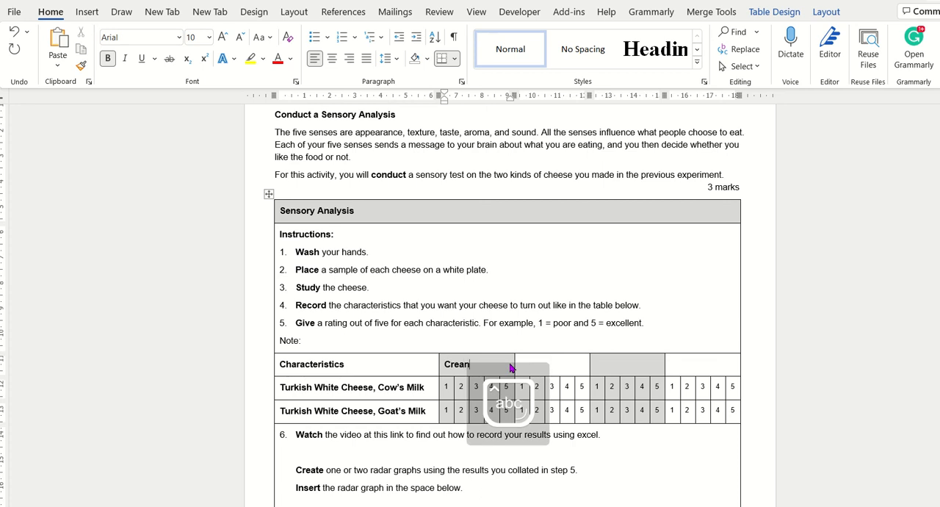
{"action": "key", "text": "BackSpace"}
{"action": "type", "text": "m Colour"}
{"action": "key", "text": "Tab"}
{"action": "type", "text": "Firm"}
{"action": "key", "text": "Tab"}
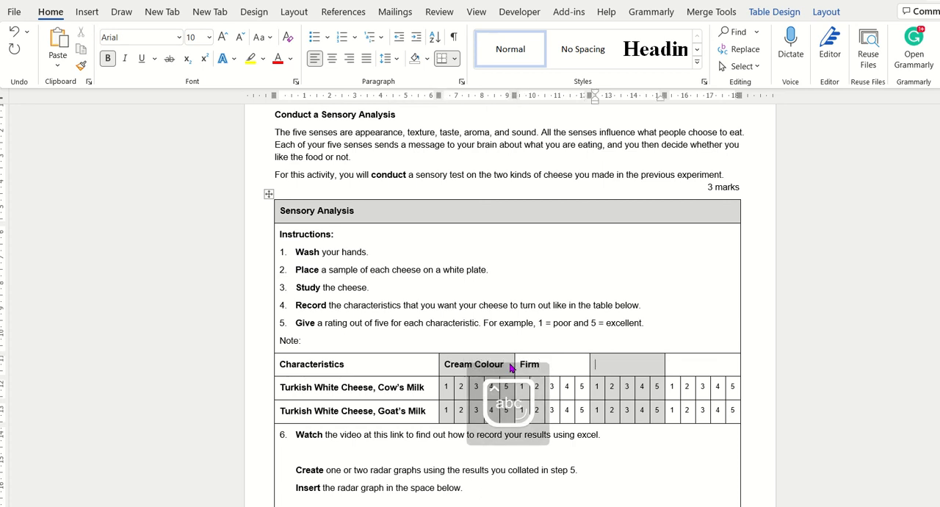
Step: Enter Tangy and Smooth as the last two headings in the Characteristics row
{"action": "type", "text": "Tangy"}
{"action": "key", "text": "Tab"}
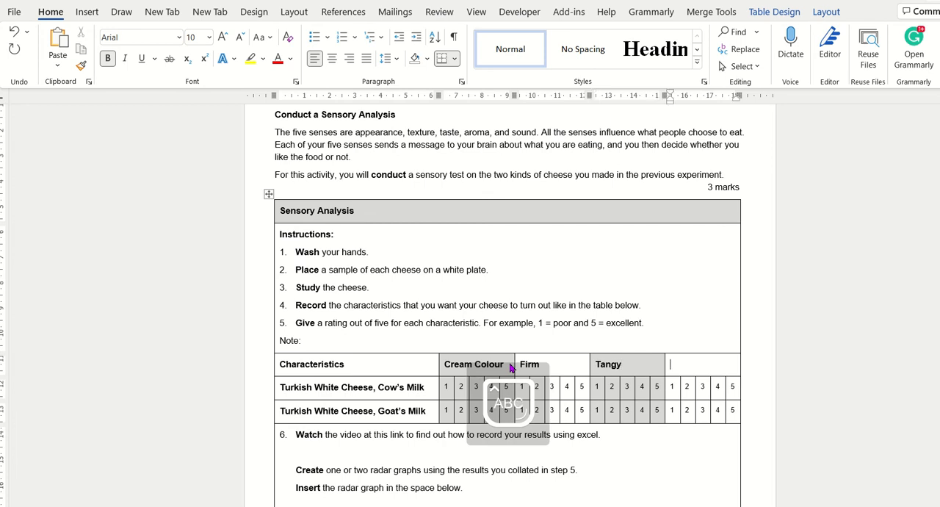
{"action": "type", "text": "S"}
{"action": "key", "text": "Caps_Lock"}
{"action": "type", "text": "mooth"}
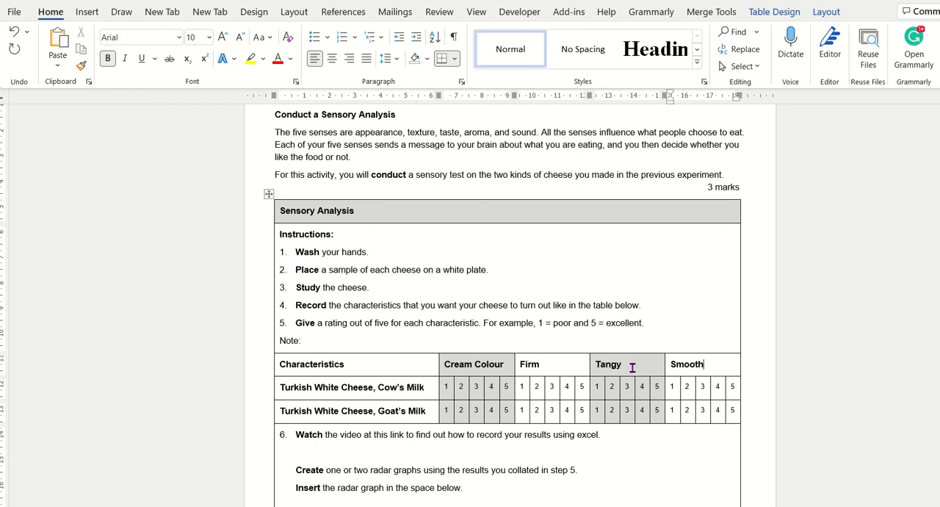
{"action": "left_click_drag", "start_coordinate": [632, 367], "coordinate": [594, 366]}
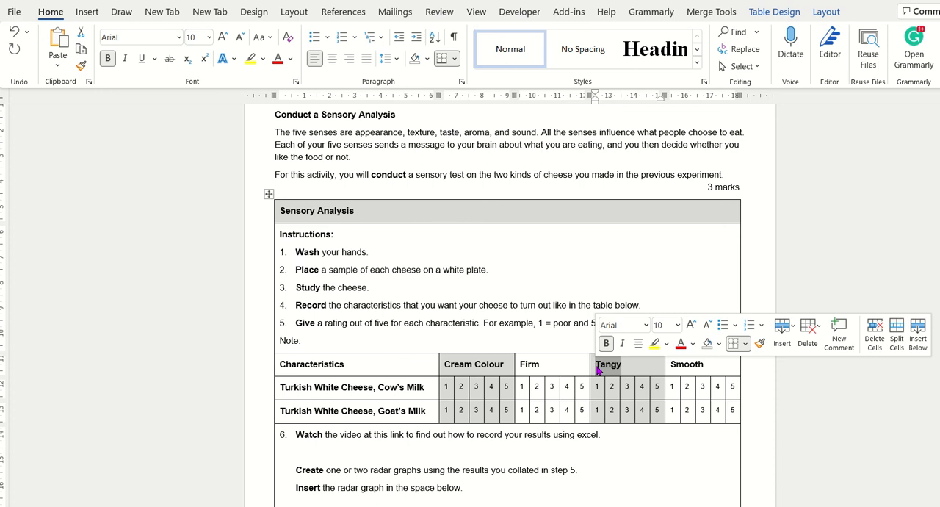
{"action": "left_click", "coordinate": [618, 368]}
{"action": "left_click_drag", "start_coordinate": [620, 368], "coordinate": [593, 368]}
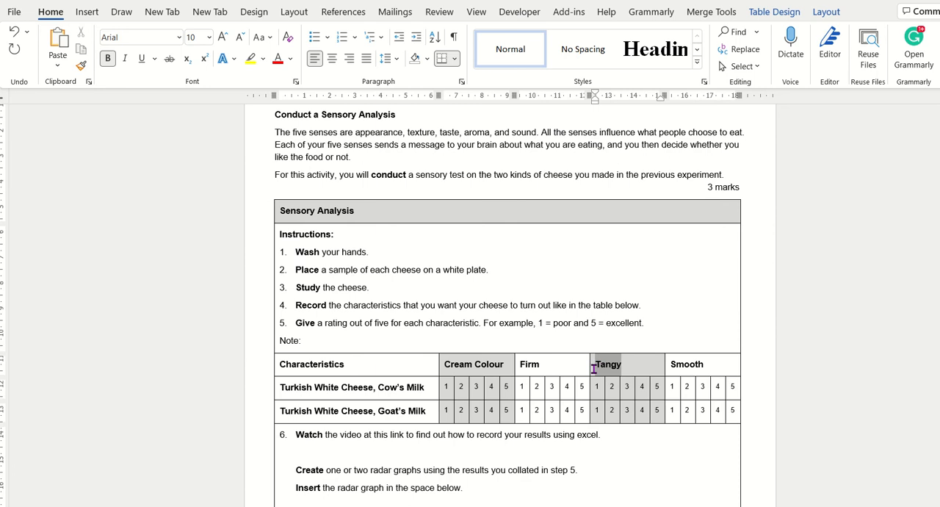
{"action": "left_click", "coordinate": [633, 371]}
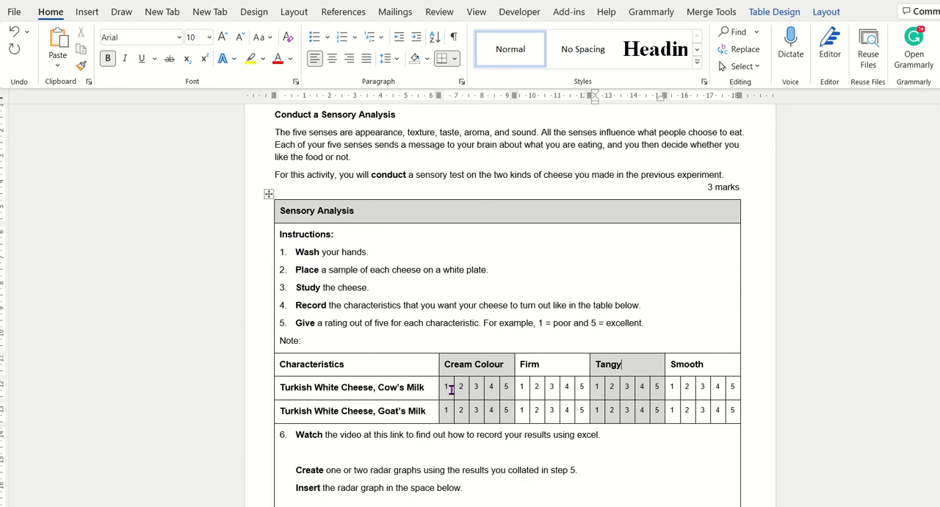
Step: Mark the ratings in red: Cream Colour 5 for cow's milk and 1 for goat's milk, Firm 5 for cow's and 2 for goat's
{"action": "double_click", "coordinate": [506, 386]}
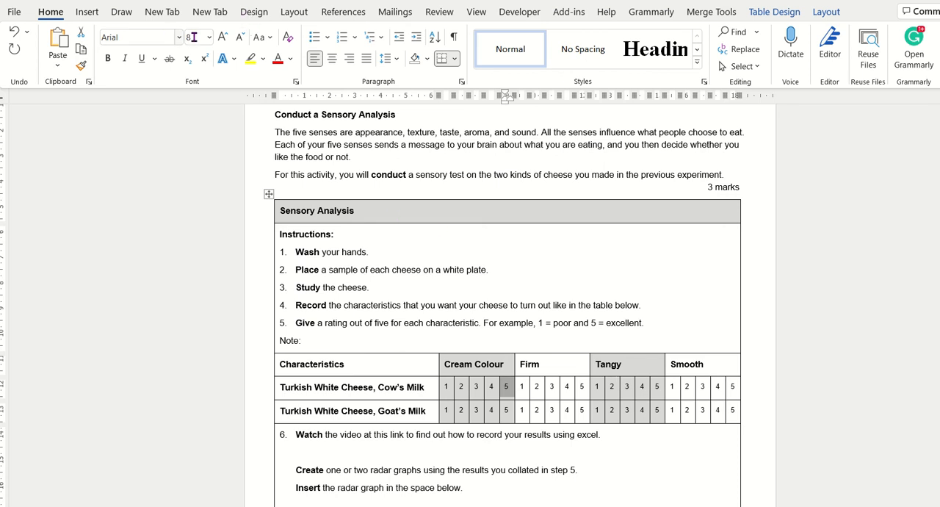
{"action": "left_click", "coordinate": [107, 58]}
{"action": "left_click", "coordinate": [277, 61]}
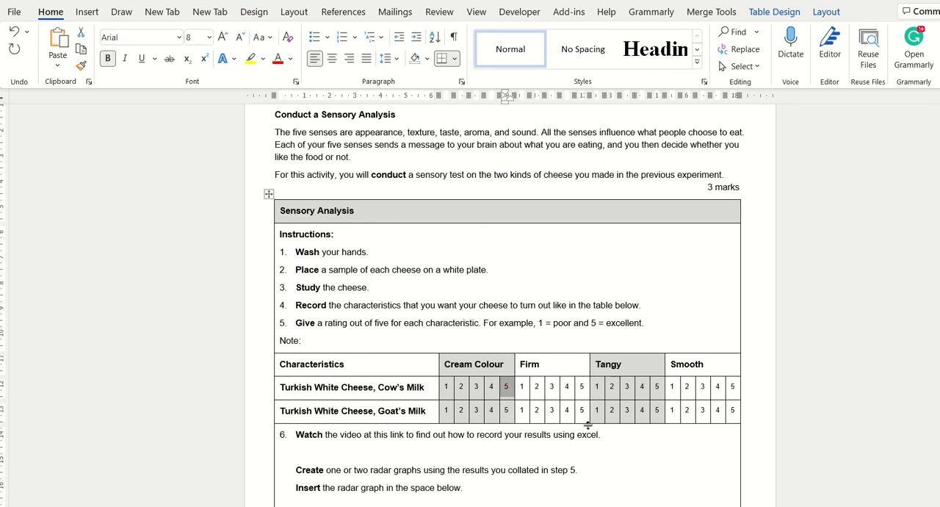
{"action": "left_click", "coordinate": [439, 412]}
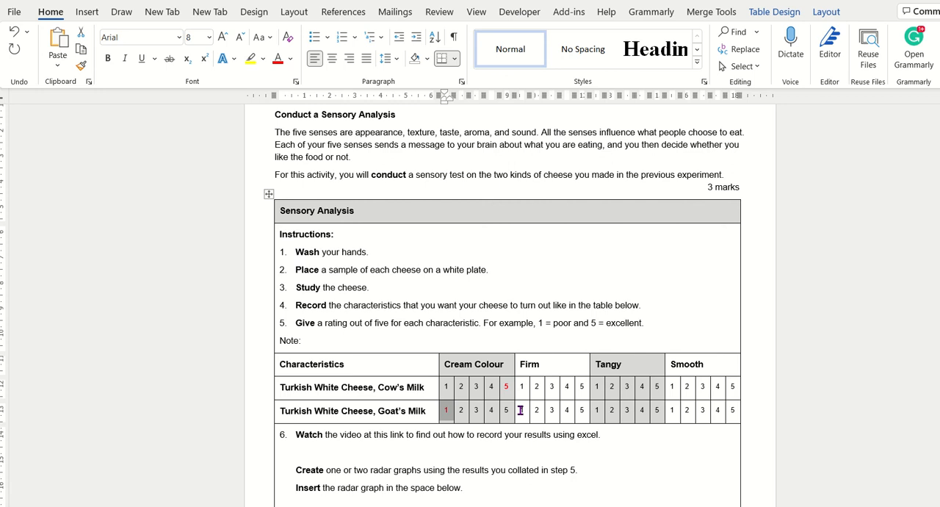
{"action": "left_click", "coordinate": [576, 391]}
{"action": "left_click", "coordinate": [278, 60]}
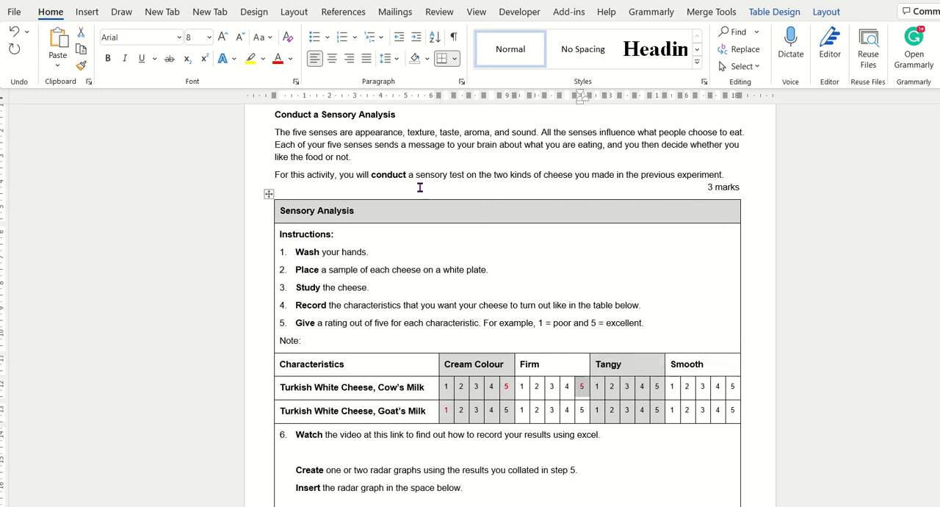
{"action": "left_click", "coordinate": [532, 412]}
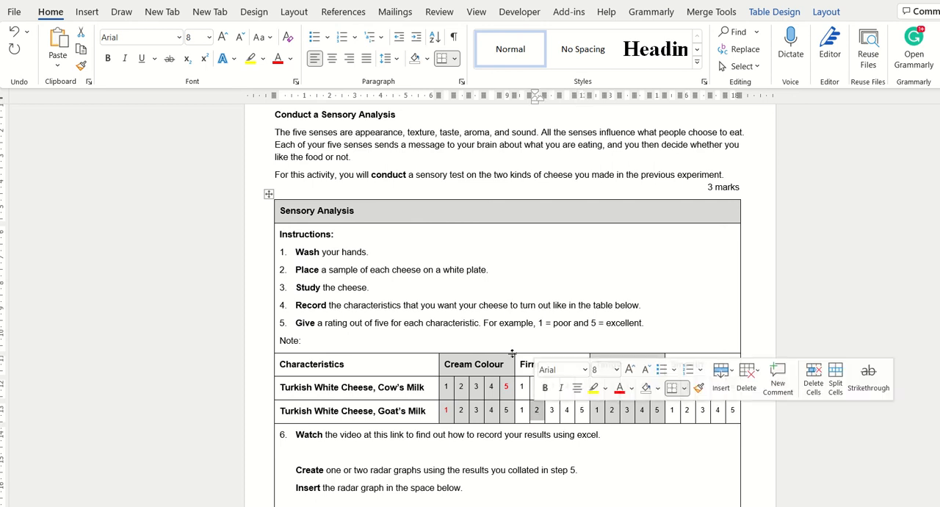
{"action": "left_click", "coordinate": [278, 60]}
Step: Mark in red the Tangy and Smooth ratings, 5 for goat's milk and 3 for cow's milk in both characteristics
{"action": "left_click", "coordinate": [648, 391]}
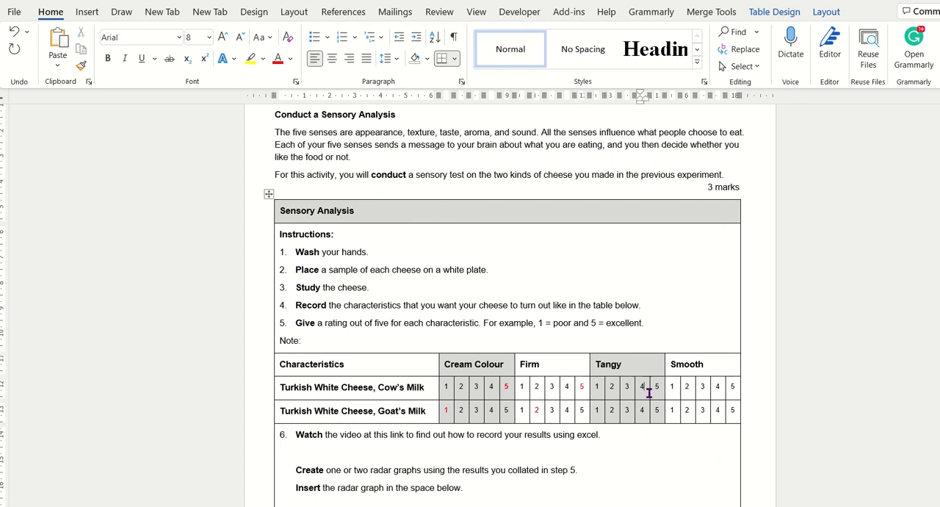
{"action": "left_click", "coordinate": [657, 410]}
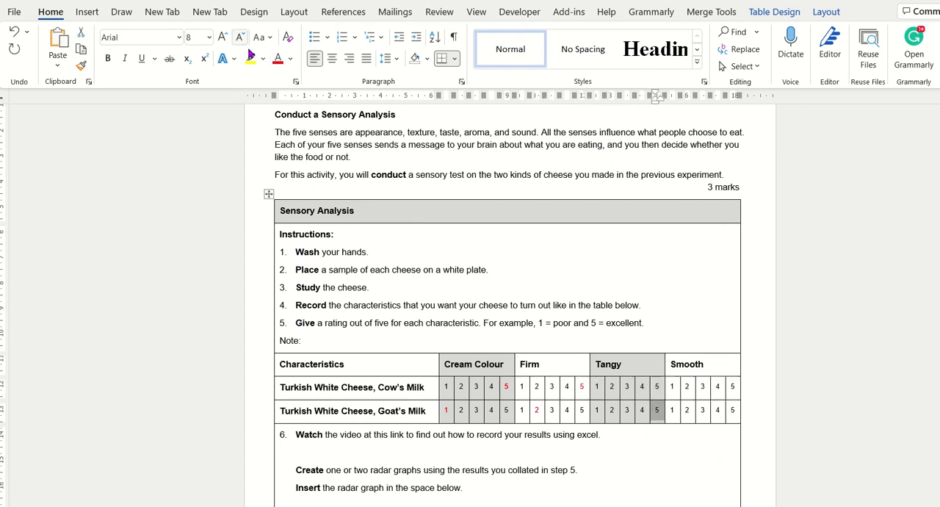
{"action": "left_click", "coordinate": [279, 60]}
{"action": "left_click", "coordinate": [627, 387]}
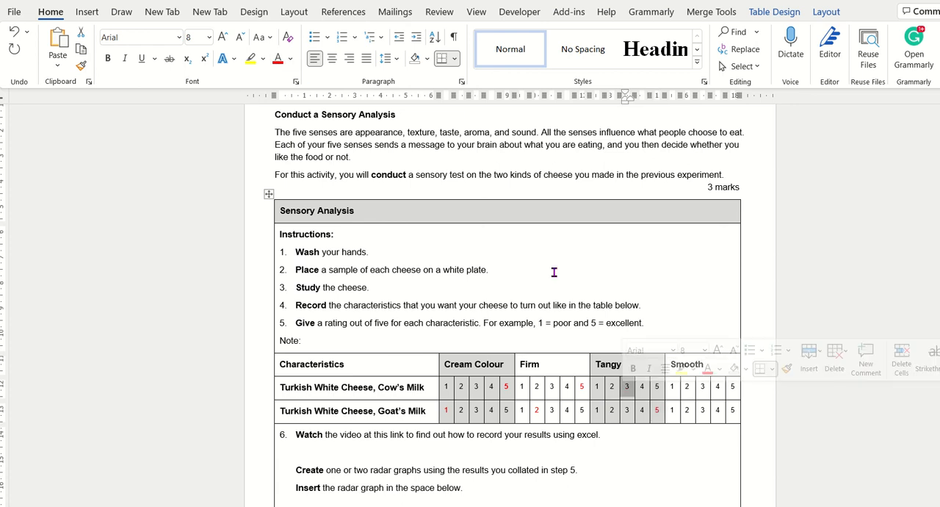
{"action": "left_click", "coordinate": [278, 60]}
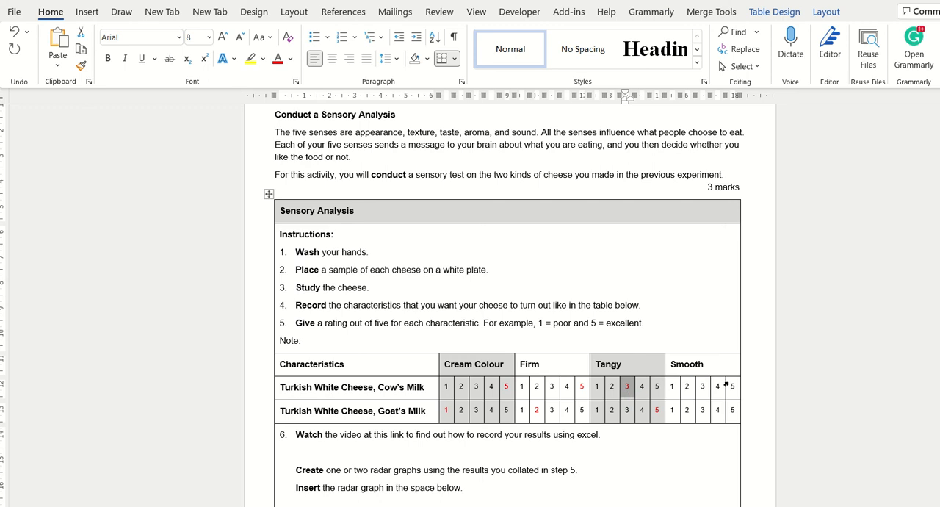
{"action": "left_click", "coordinate": [728, 410]}
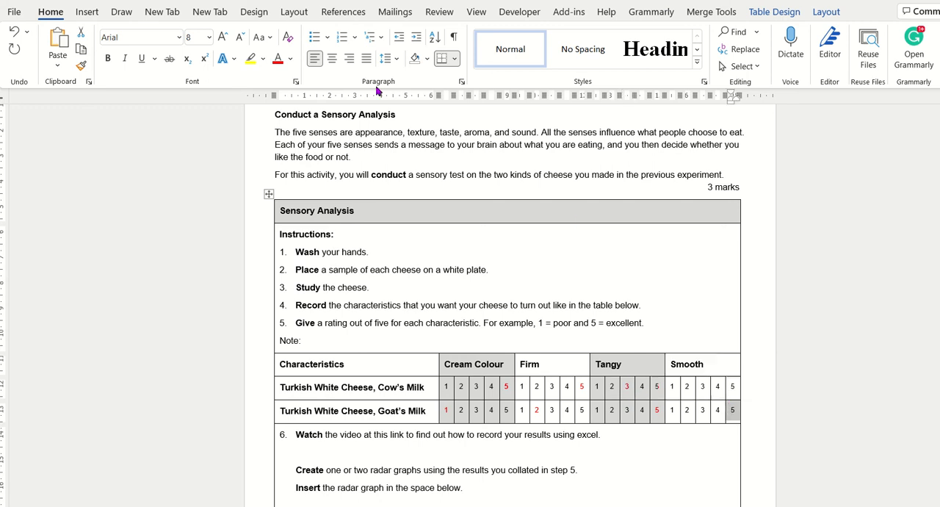
{"action": "left_click", "coordinate": [281, 61]}
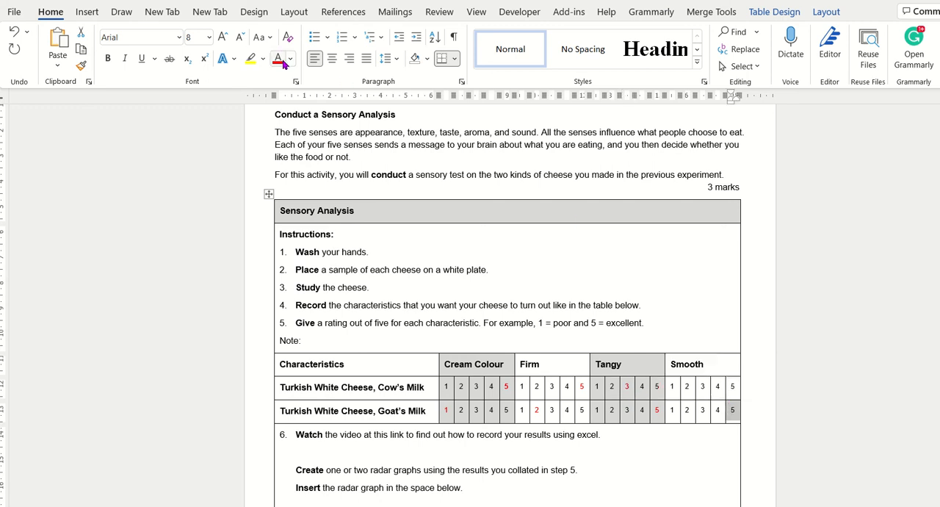
{"action": "left_click", "coordinate": [698, 387]}
{"action": "left_click", "coordinate": [280, 59]}
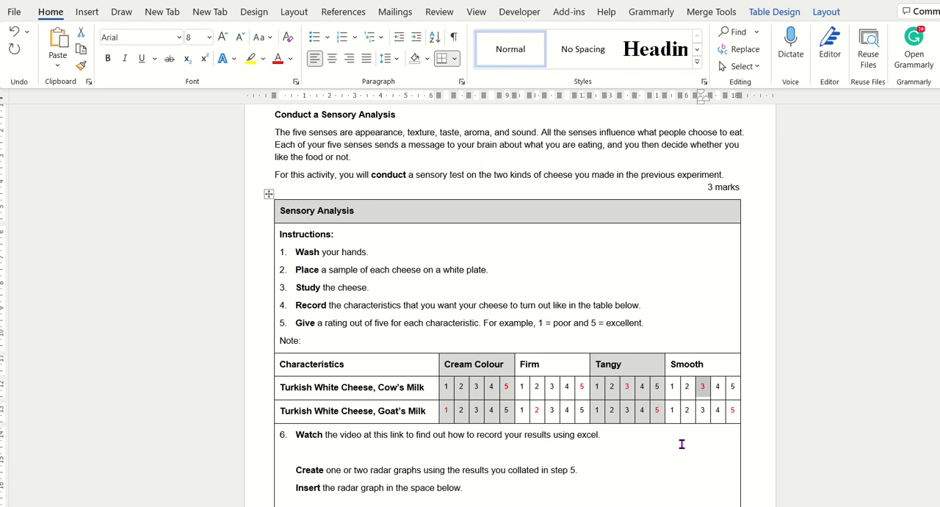
Step: Switch to the Radar Graph Video workbook in Excel and enter the headings Cream Colour in B1 and Firm in C1
{"action": "mouse_move", "coordinate": [538, 506]}
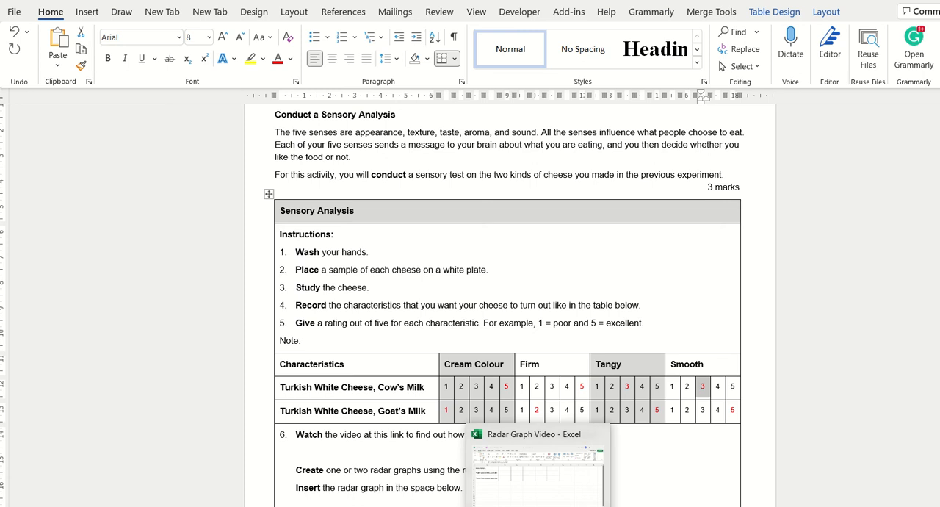
{"action": "left_click", "coordinate": [551, 458]}
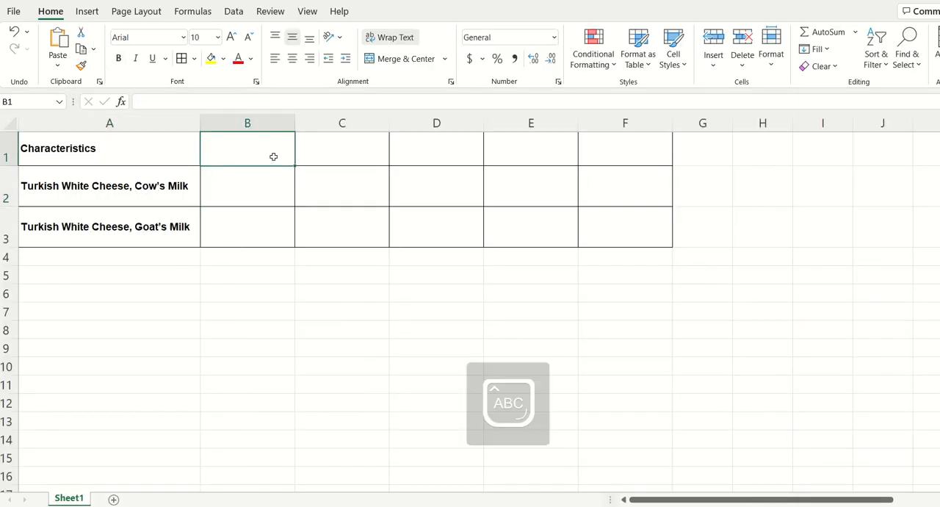
{"action": "type", "text": "Ceream C"}
{"action": "key", "text": "BackSpace"}
{"action": "key", "text": "BackSpace"}
{"action": "key", "text": "BackSpace"}
{"action": "key", "text": "BackSpace"}
{"action": "key", "text": "BackSpace"}
{"action": "key", "text": "BackSpace"}
{"action": "key", "text": "BackSpace"}
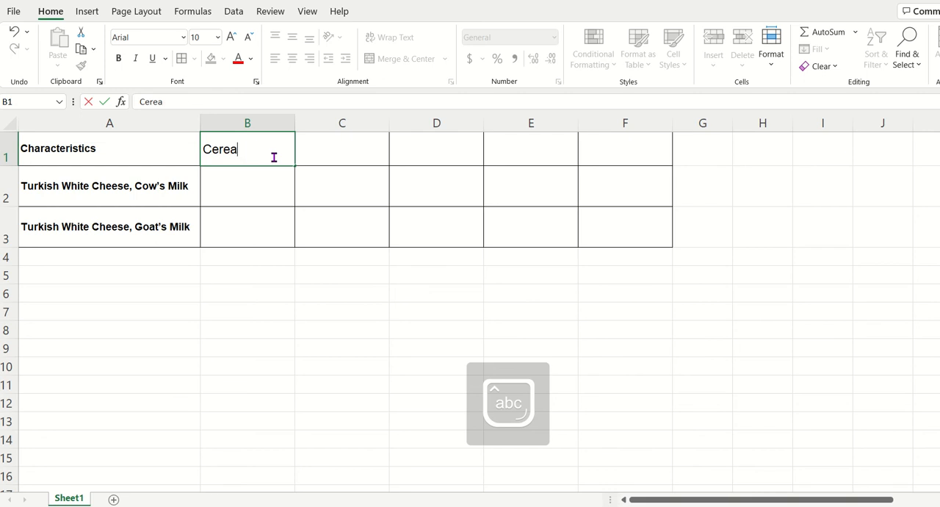
{"action": "type", "text": "ream Colour"}
{"action": "key", "text": "Tab"}
{"action": "type", "text": "Firm"}
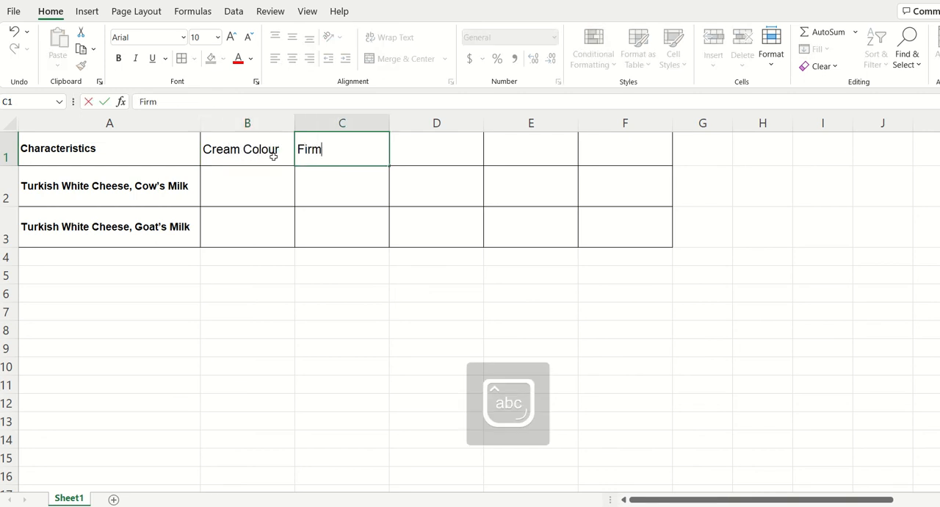
{"action": "key", "text": "Tab"}
Step: Enter the headings Tangy in D1 and Smooth in E1
{"action": "type", "text": "Tangy"}
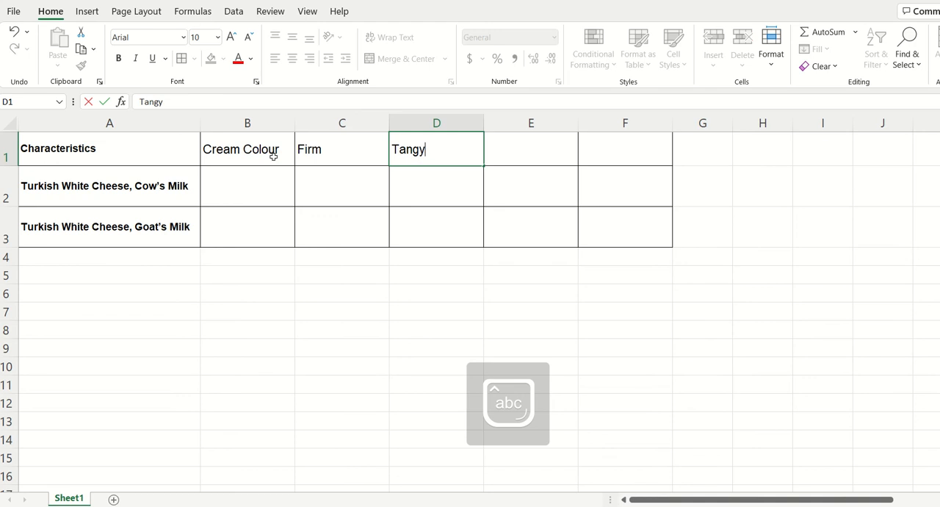
{"action": "key", "text": "Tab"}
{"action": "type", "text": "Smooh"}
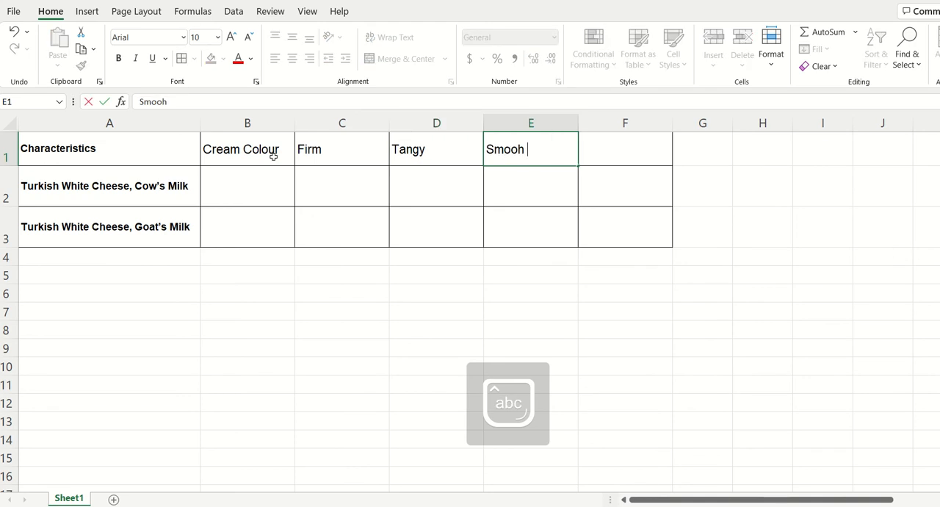
{"action": "key", "text": "BackSpace"}
{"action": "key", "text": "BackSpace"}
{"action": "type", "text": "th"}
{"action": "key", "text": "Return"}
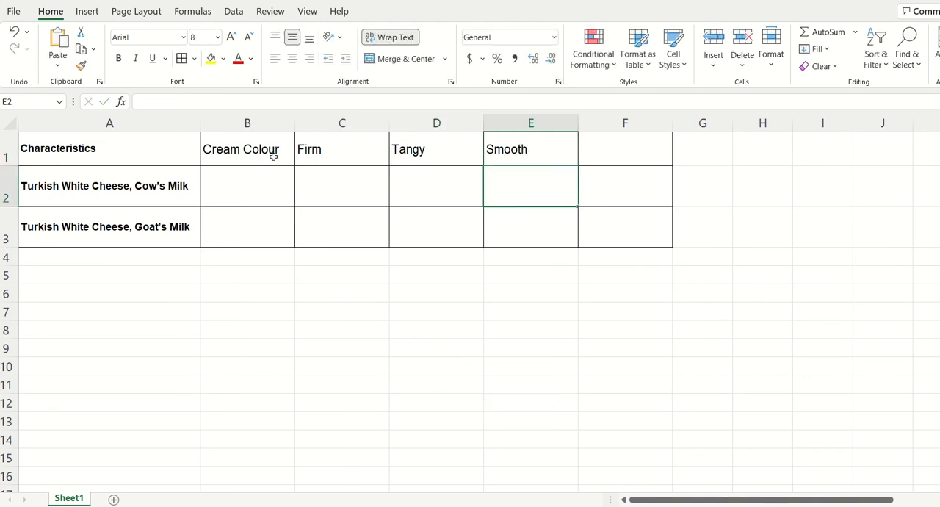
Step: Enter the cow's milk cheese ratings 5, 5, 3 and 3 in cells B2 to E2
{"action": "key", "text": "Left"}
{"action": "key", "text": "Left"}
{"action": "key", "text": "Left"}
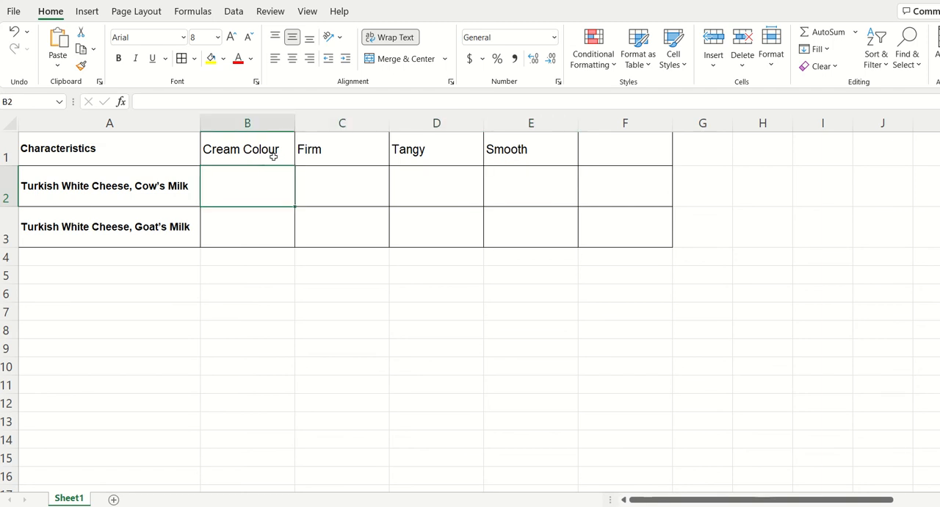
{"action": "type", "text": "5"}
{"action": "key", "text": "Tab"}
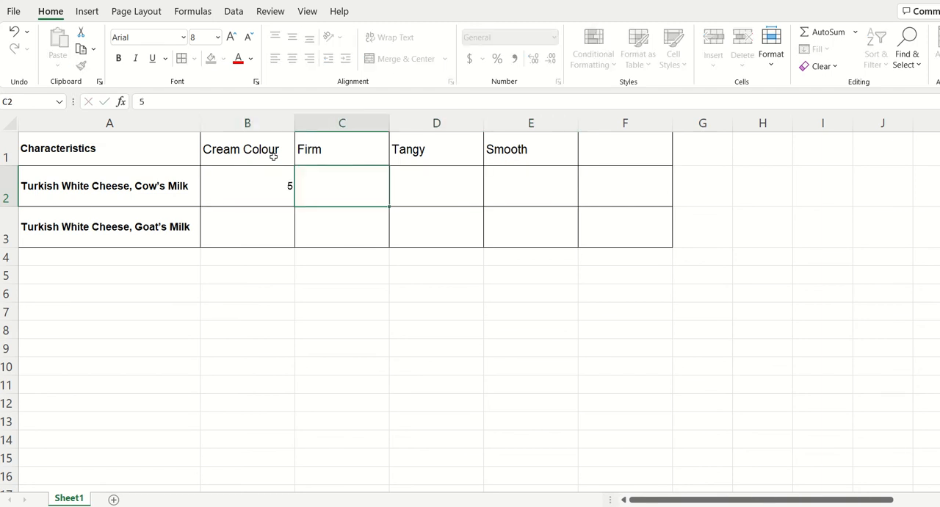
{"action": "type", "text": "5"}
{"action": "key", "text": "Tab"}
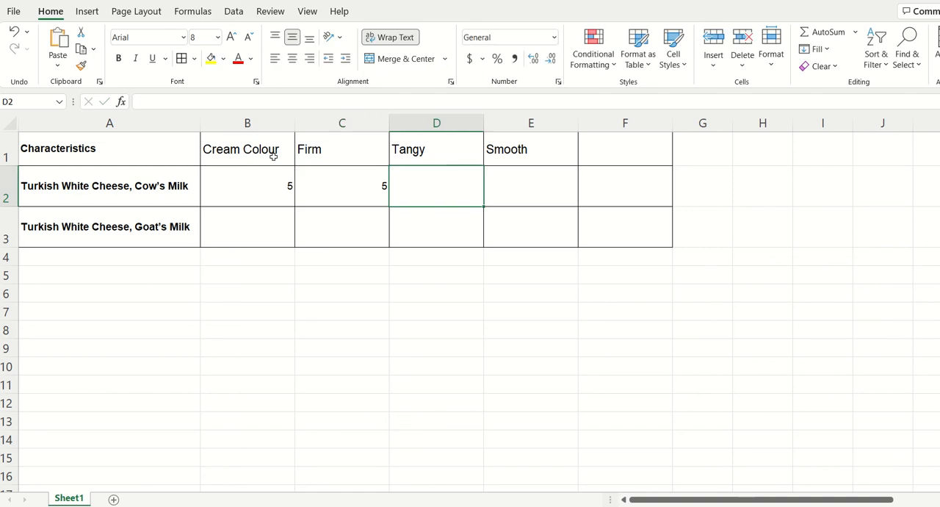
{"action": "type", "text": "3"}
{"action": "key", "text": "Tab"}
{"action": "type", "text": "3"}
{"action": "key", "text": "Down"}
Step: Enter the goat's milk cheese ratings 1, 2, 5 and 5 in cells B3 to E3
{"action": "key", "text": "Left"}
{"action": "key", "text": "Left"}
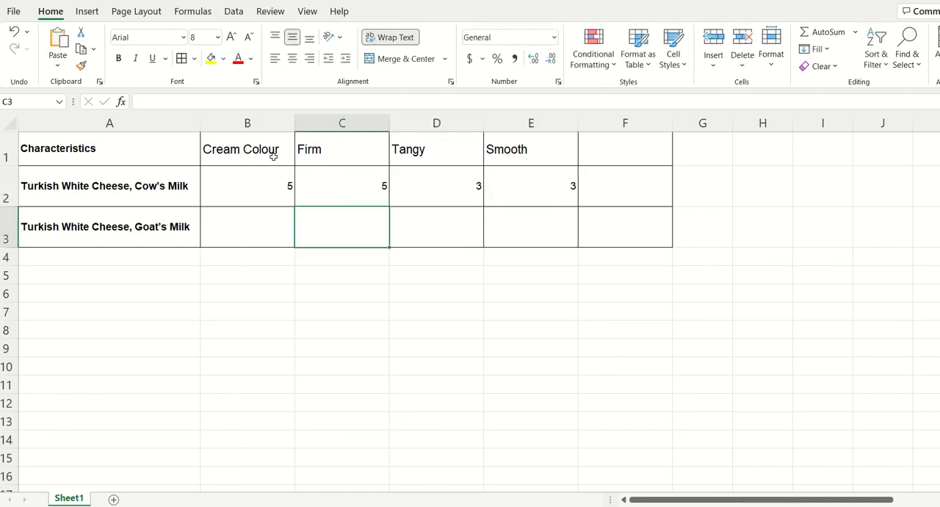
{"action": "key", "text": "Left"}
{"action": "type", "text": "1"}
{"action": "key", "text": "Tab"}
{"action": "type", "text": "2"}
{"action": "key", "text": "Tab"}
{"action": "type", "text": "5"}
{"action": "key", "text": "Tab"}
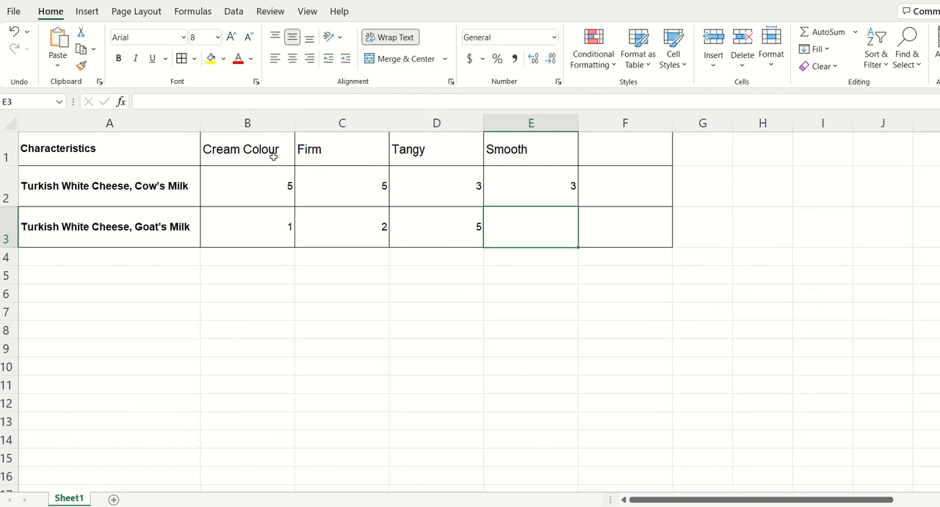
{"action": "type", "text": "5"}
{"action": "key", "text": "Tab"}
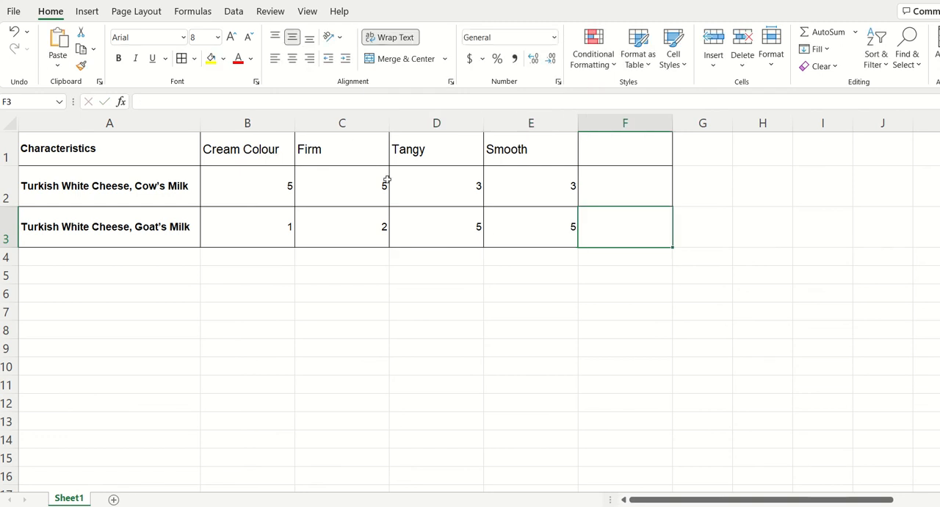
Step: Insert a standard Radar chart from the cheese ratings in cells A1 to E3
{"action": "mouse_move", "coordinate": [105, 138]}
{"action": "left_mouse_down"}
{"action": "mouse_move", "coordinate": [150, 192]}
{"action": "mouse_move", "coordinate": [507, 233]}
{"action": "left_mouse_up"}
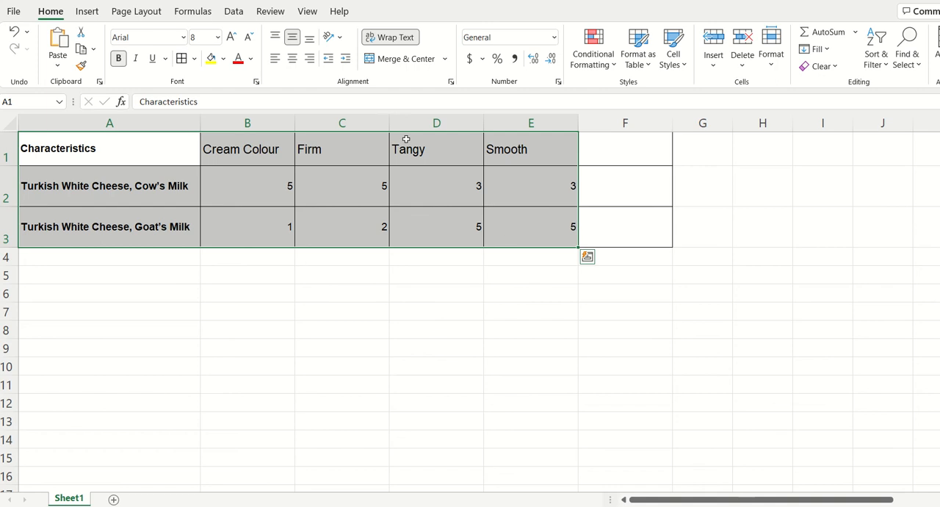
{"action": "left_click", "coordinate": [234, 12]}
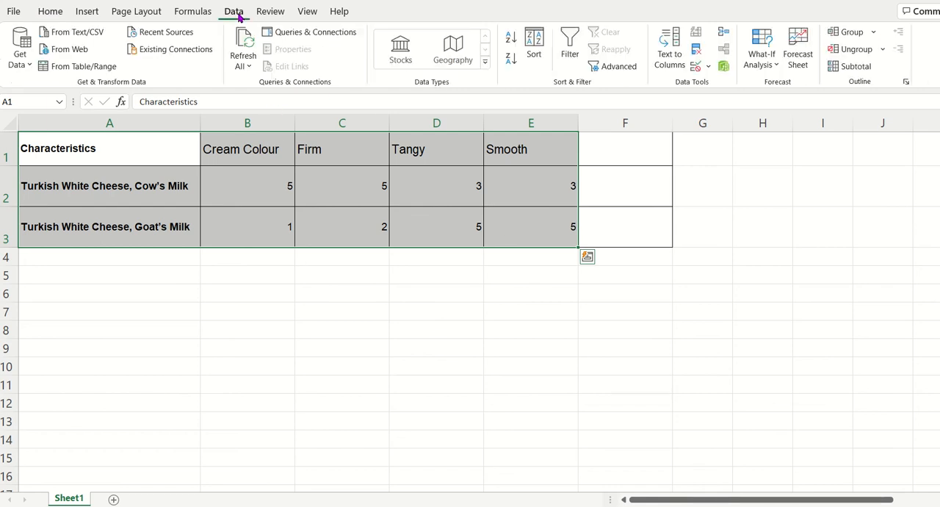
{"action": "left_click", "coordinate": [52, 13]}
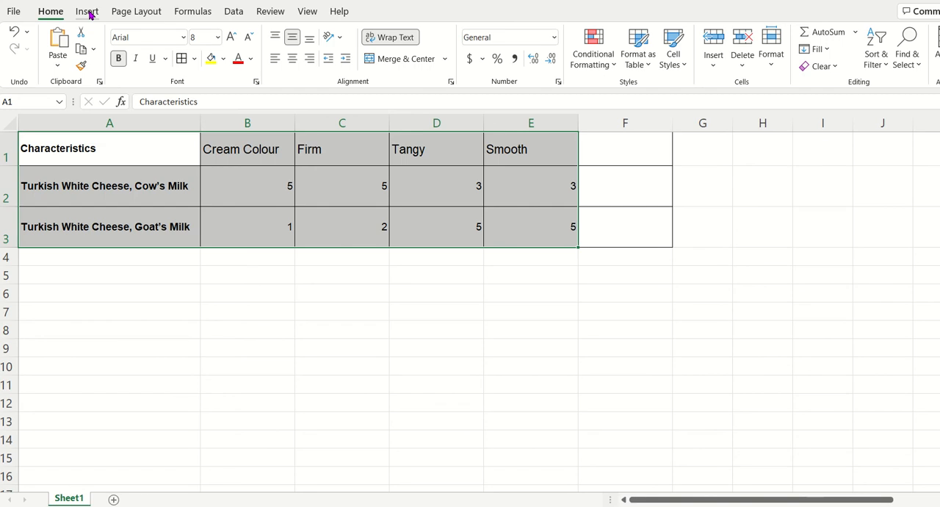
{"action": "left_click", "coordinate": [87, 11]}
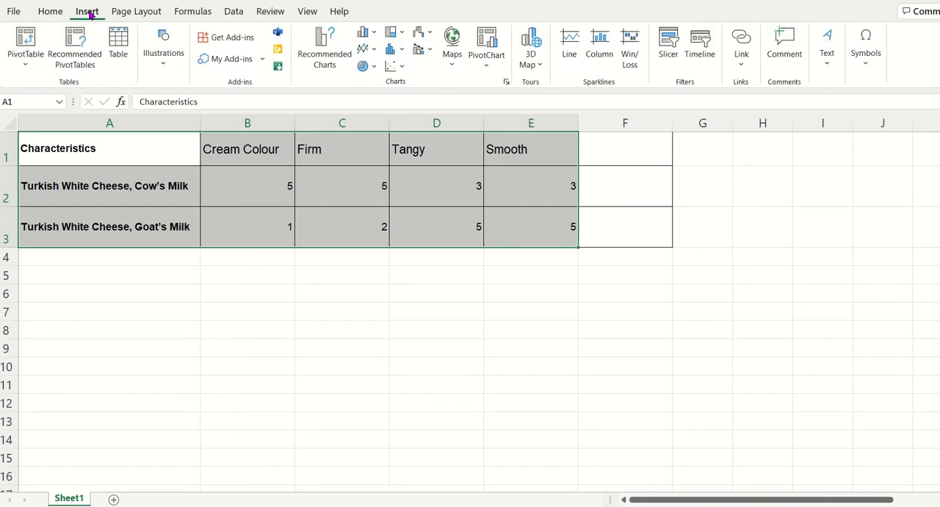
{"action": "left_click", "coordinate": [325, 53]}
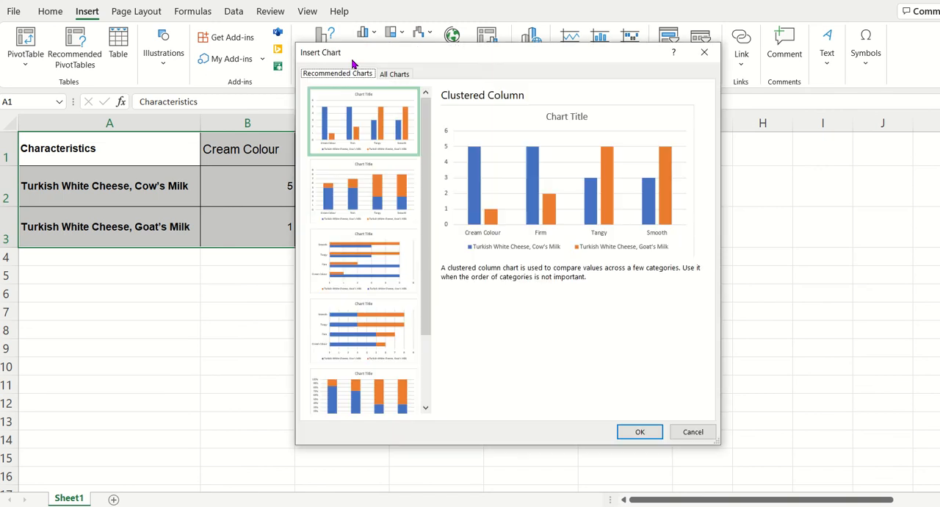
{"action": "mouse_move", "coordinate": [426, 176]}
{"action": "left_mouse_down"}
{"action": "mouse_move", "coordinate": [430, 226]}
{"action": "mouse_move", "coordinate": [426, 184]}
{"action": "left_mouse_up"}
{"action": "left_click", "coordinate": [400, 75]}
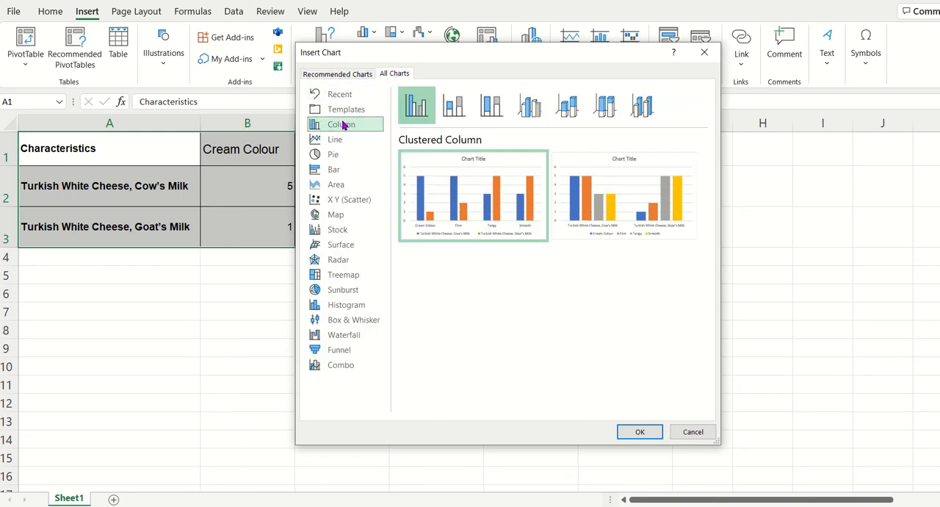
{"action": "left_click", "coordinate": [341, 261]}
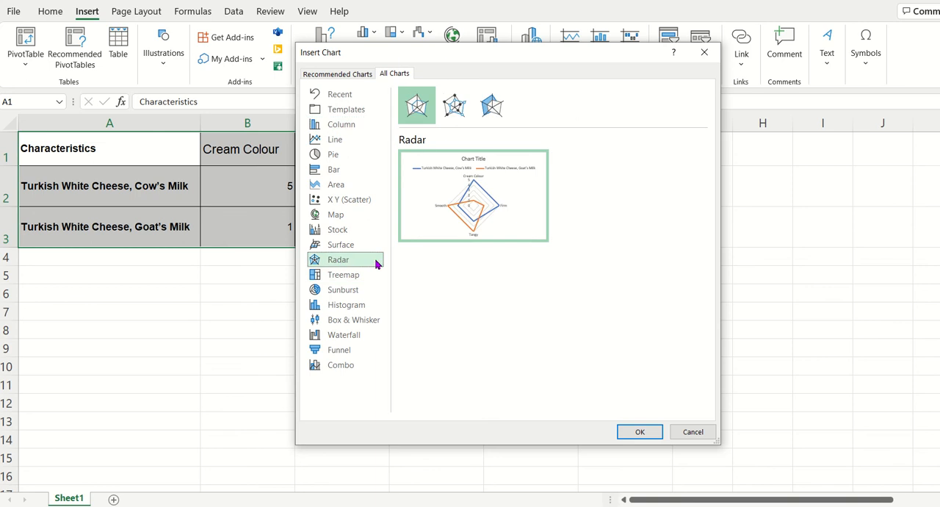
{"action": "left_click", "coordinate": [633, 434]}
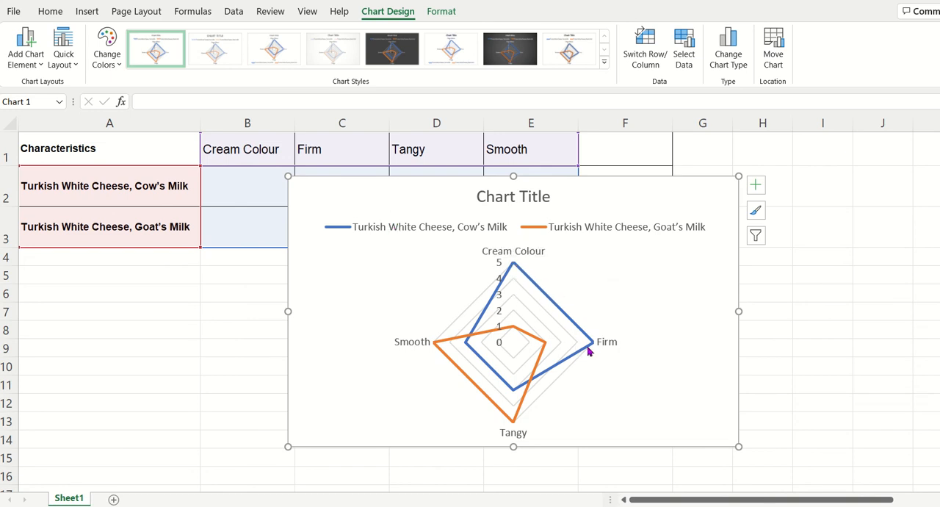
Step: Change the radar chart's title to Sensory Analysis
{"action": "mouse_move", "coordinate": [596, 352]}
{"action": "left_click", "coordinate": [532, 195]}
{"action": "left_click_drag", "start_coordinate": [547, 196], "coordinate": [487, 195]}
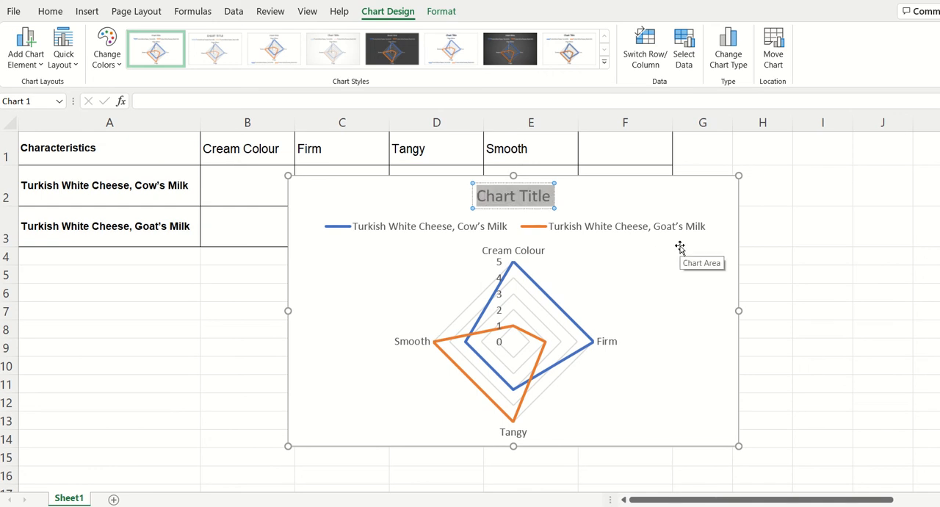
{"action": "type", "text": "Sens"}
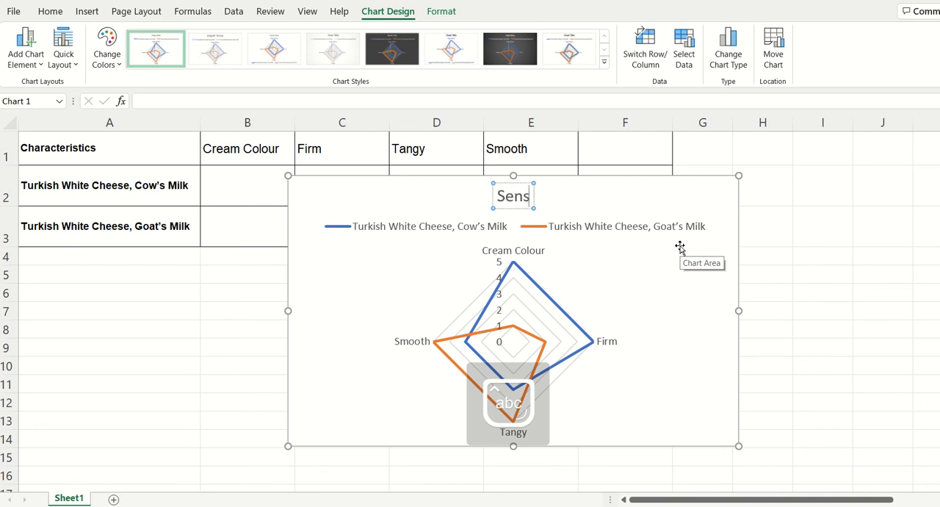
{"action": "type", "text": "ory Aan"}
{"action": "key", "text": "BackSpace"}
{"action": "key", "text": "BackSpace"}
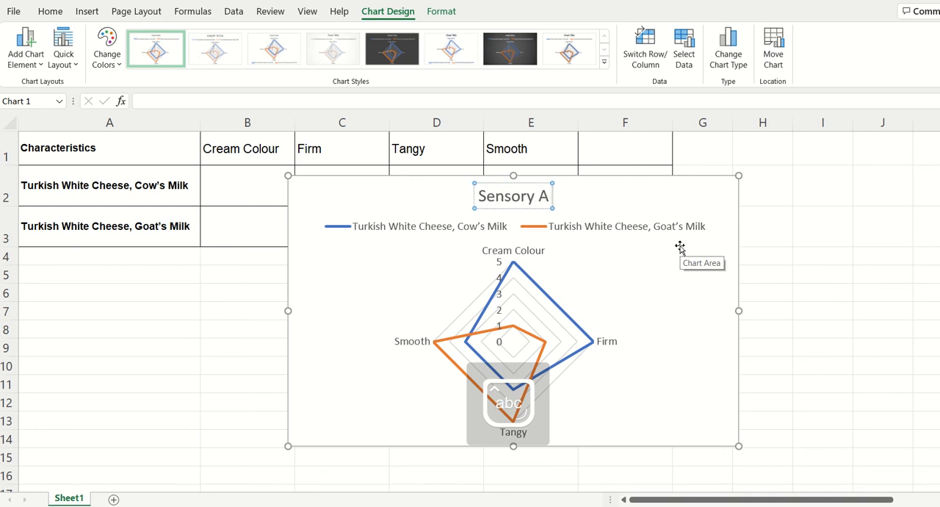
{"action": "type", "text": "nalysis"}
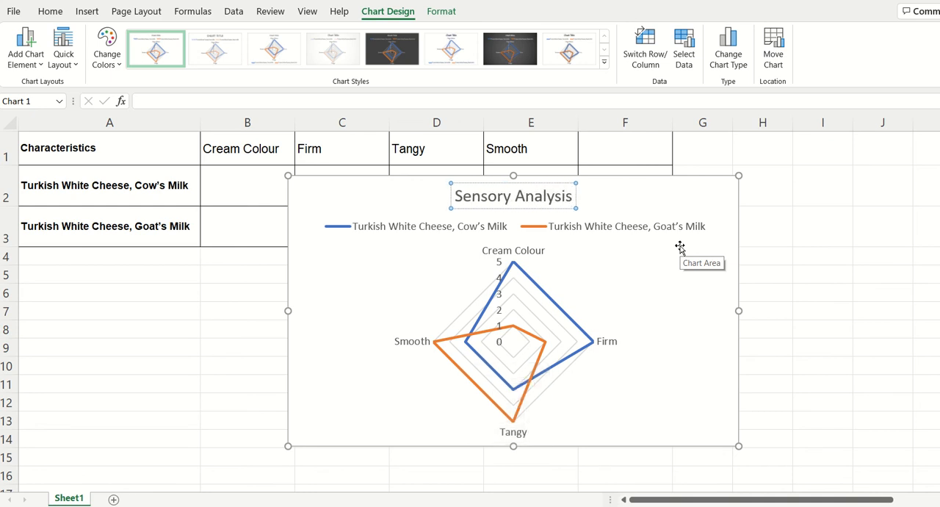
{"action": "left_click", "coordinate": [683, 184]}
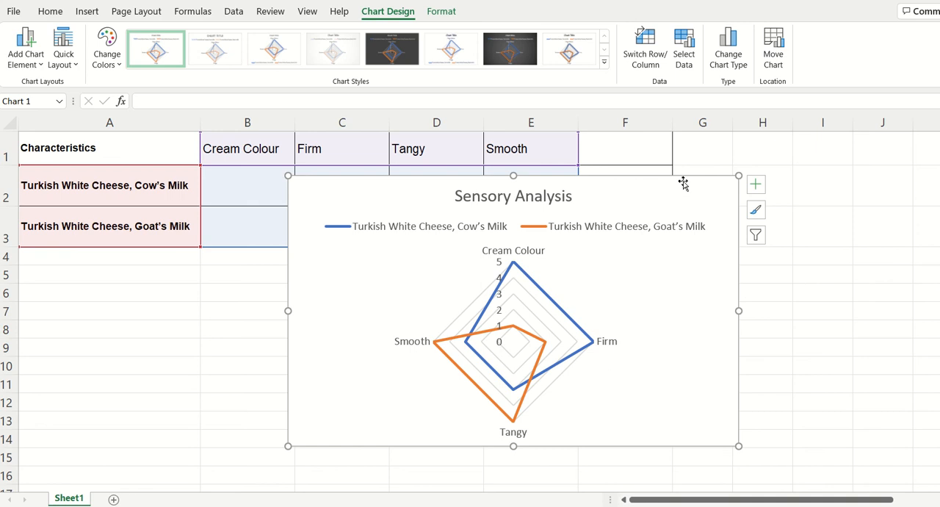
Step: Save the radar chart as a Portable Network Graphics picture named Graph 1 in the Pictures folder
{"action": "right_click", "coordinate": [690, 176]}
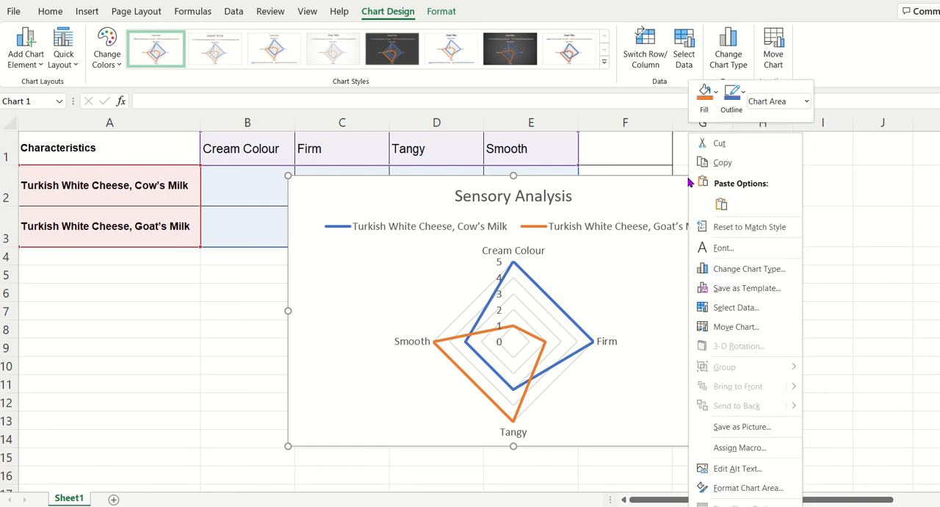
{"action": "left_click", "coordinate": [770, 426]}
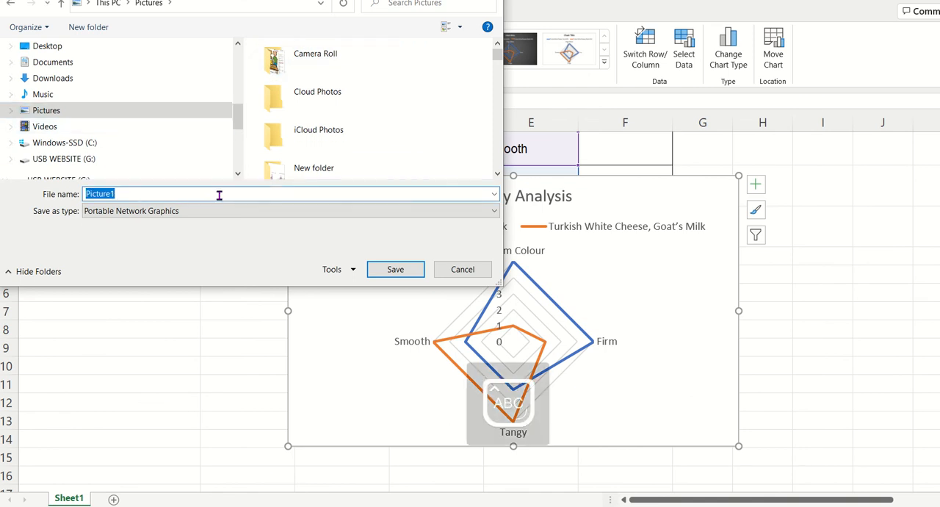
{"action": "type", "text": "Graph "}
{"action": "type", "text": "E"}
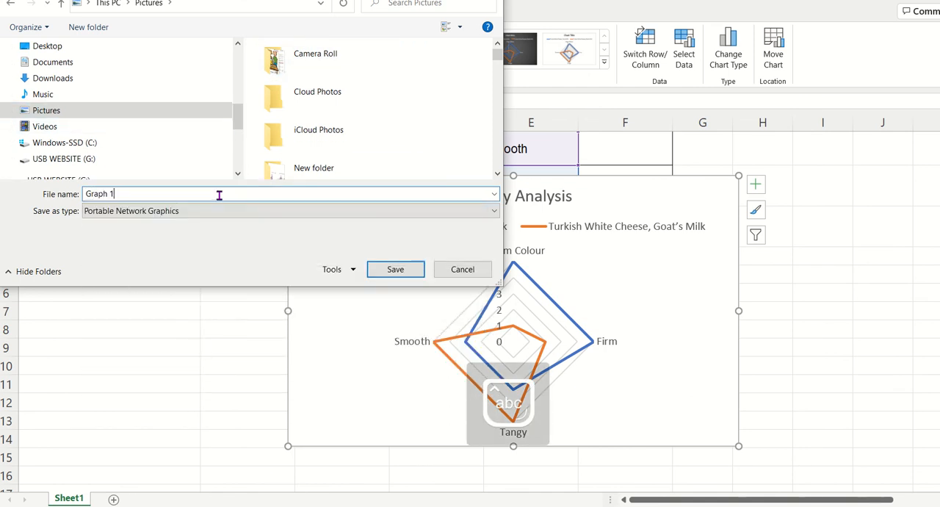
{"action": "key", "text": "Return"}
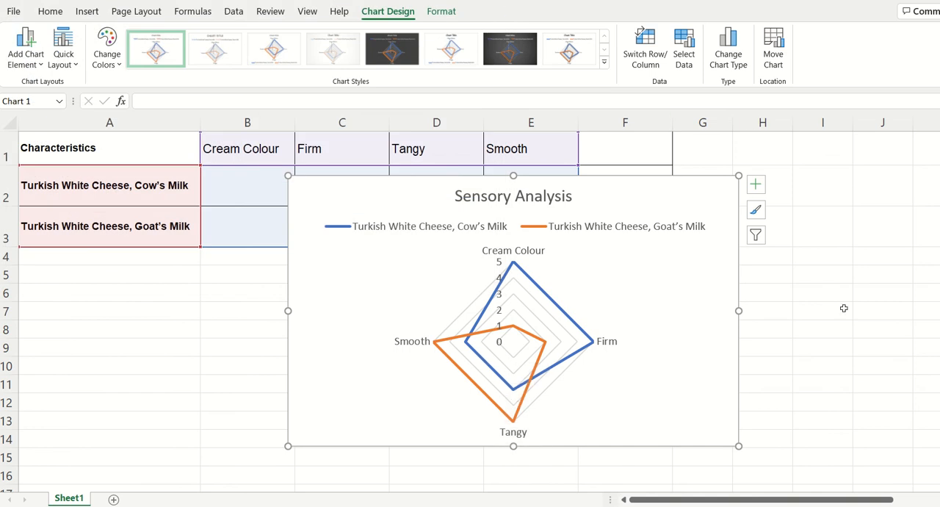
Step: Switch to the Word worksheet and start inserting a picture from this device on the blank line below the radar graph instruction
{"action": "key", "text": "alt+Tab"}
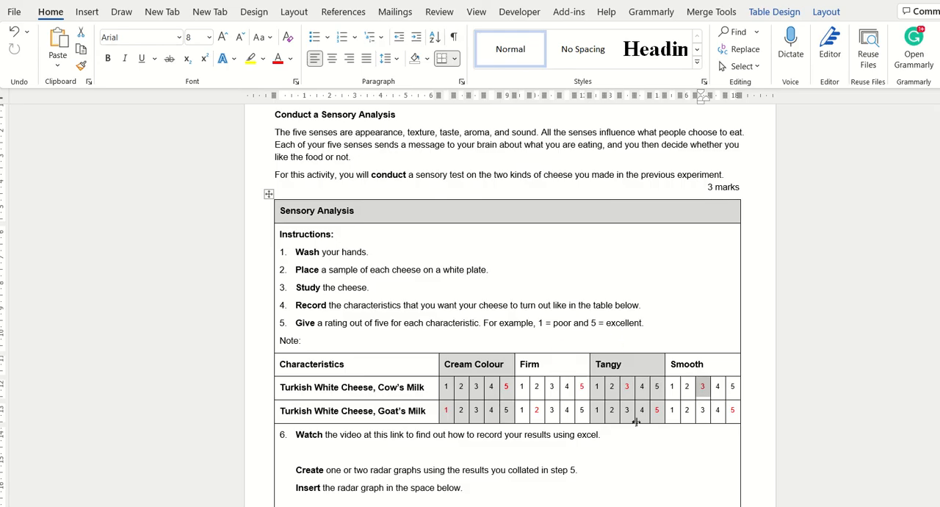
{"action": "scroll", "coordinate": [636, 420], "scroll_direction": "down", "scroll_amount": 5}
{"action": "left_click", "coordinate": [410, 344]}
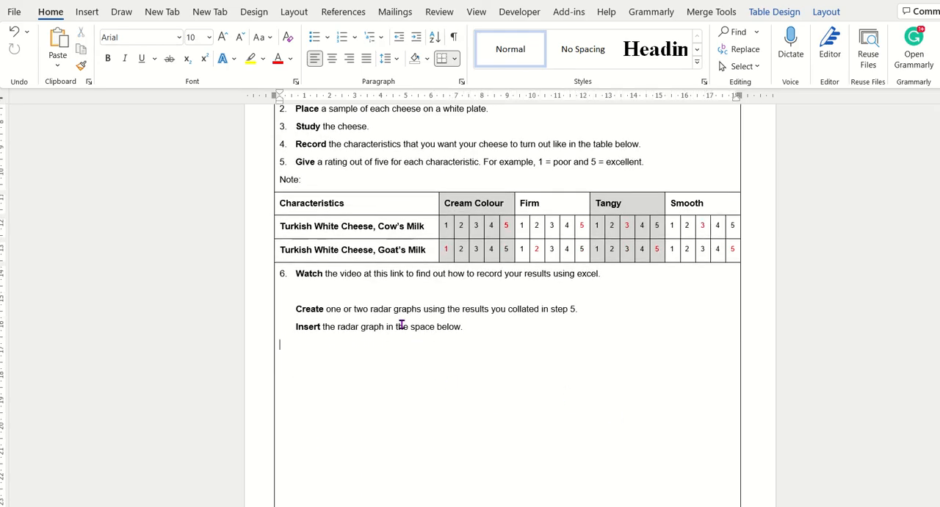
{"action": "left_click", "coordinate": [87, 12]}
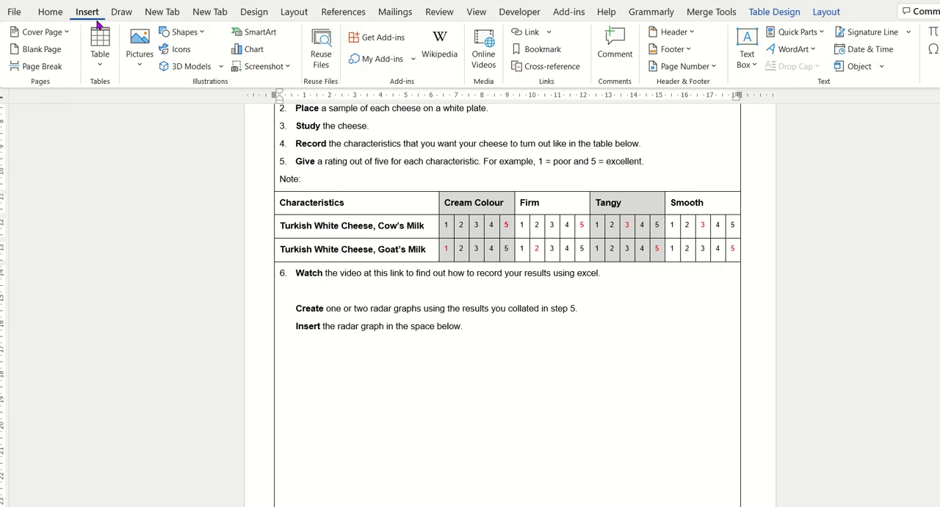
{"action": "left_click", "coordinate": [139, 62]}
{"action": "left_click", "coordinate": [175, 106]}
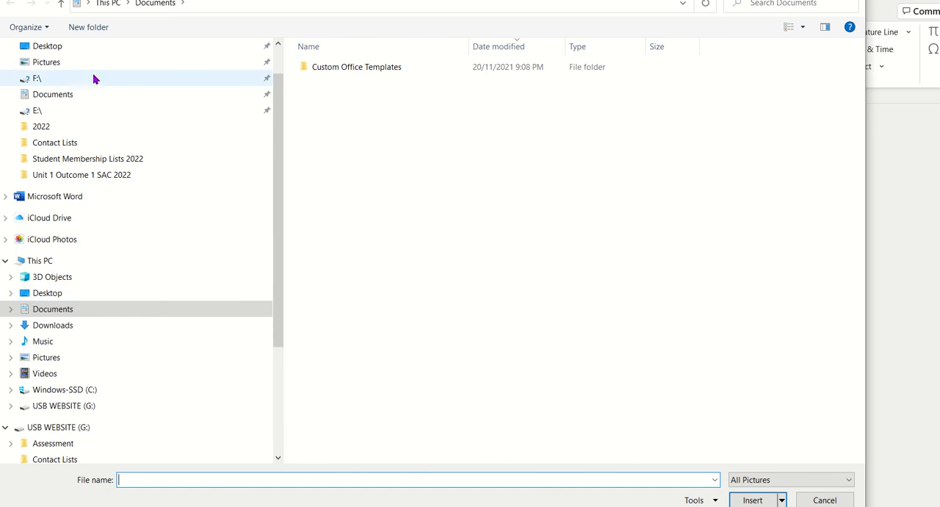
Step: Find Graph 1.png in the Pictures folder and insert it into the document
{"action": "left_click", "coordinate": [73, 62]}
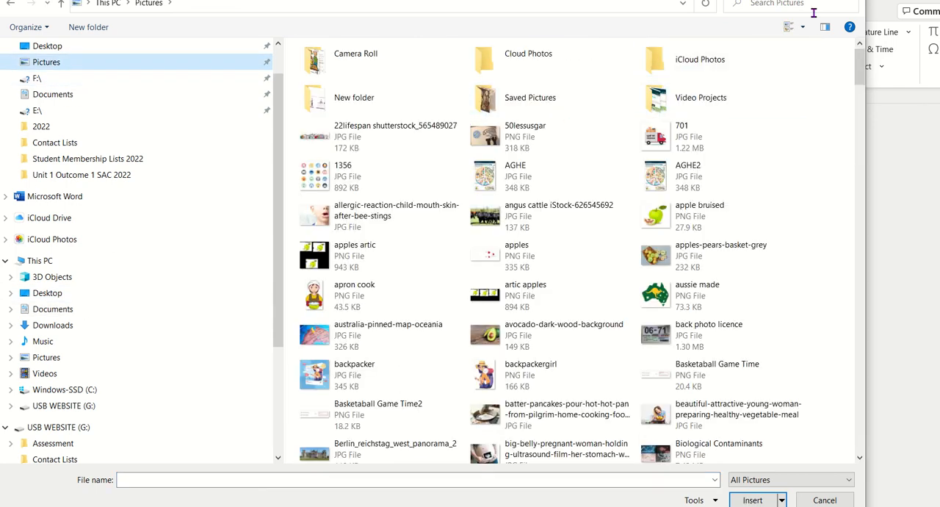
{"action": "left_click", "coordinate": [224, 479]}
{"action": "type", "text": "g"}
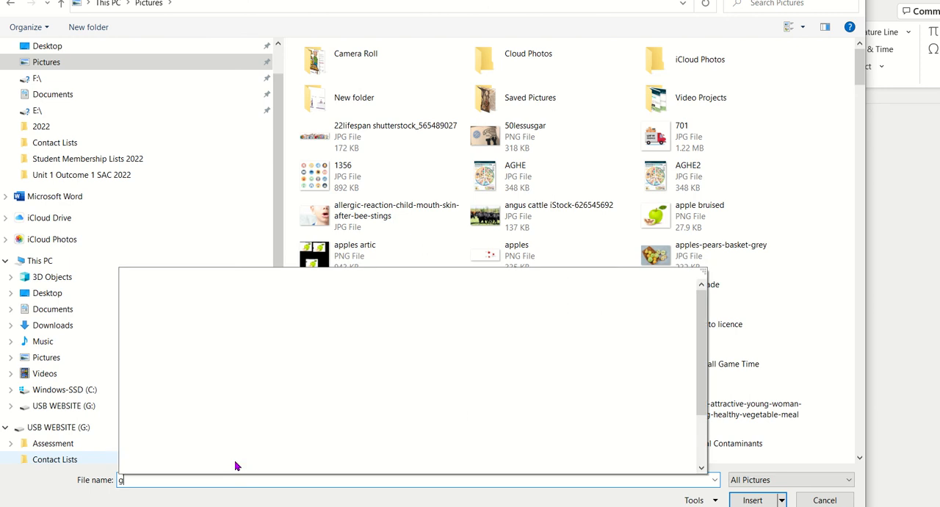
{"action": "type", "text": "raph[h"}
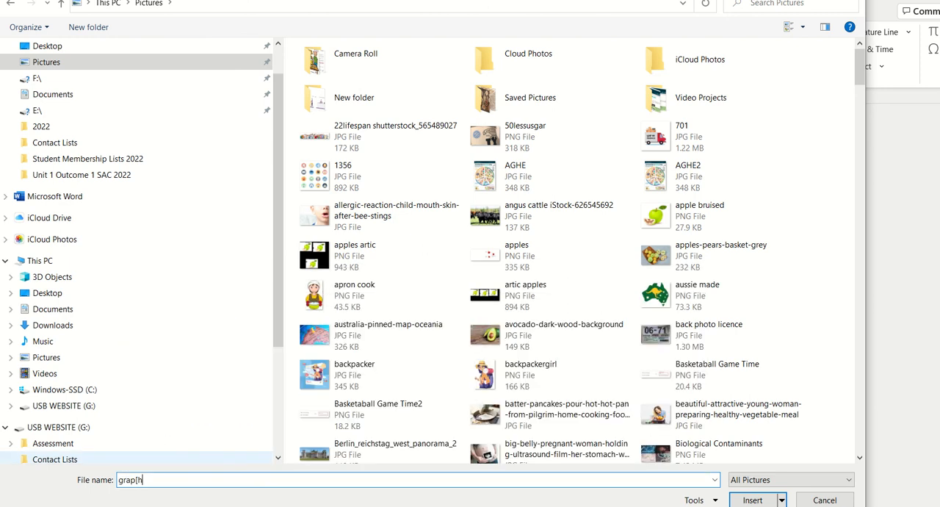
{"action": "key", "text": "BackSpace"}
{"action": "key", "text": "BackSpace"}
{"action": "type", "text": "h"}
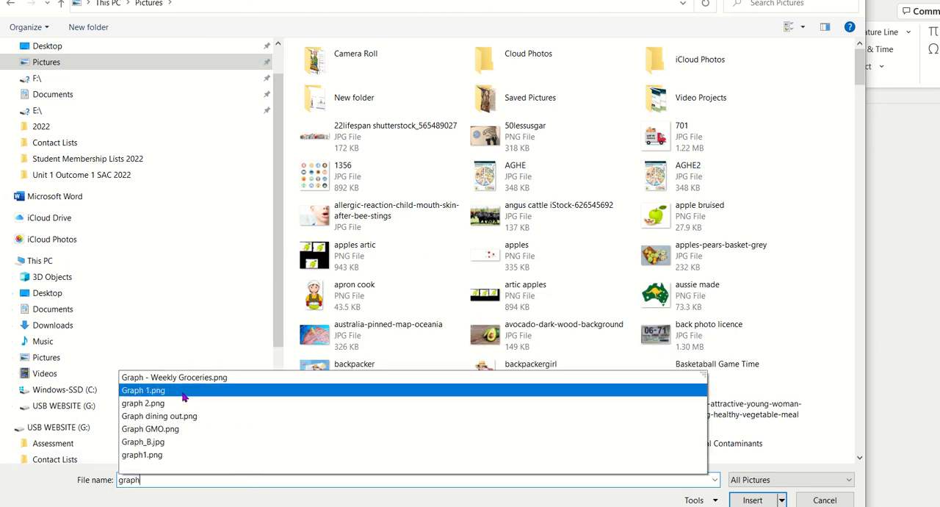
{"action": "left_click", "coordinate": [624, 393]}
{"action": "left_click", "coordinate": [752, 500]}
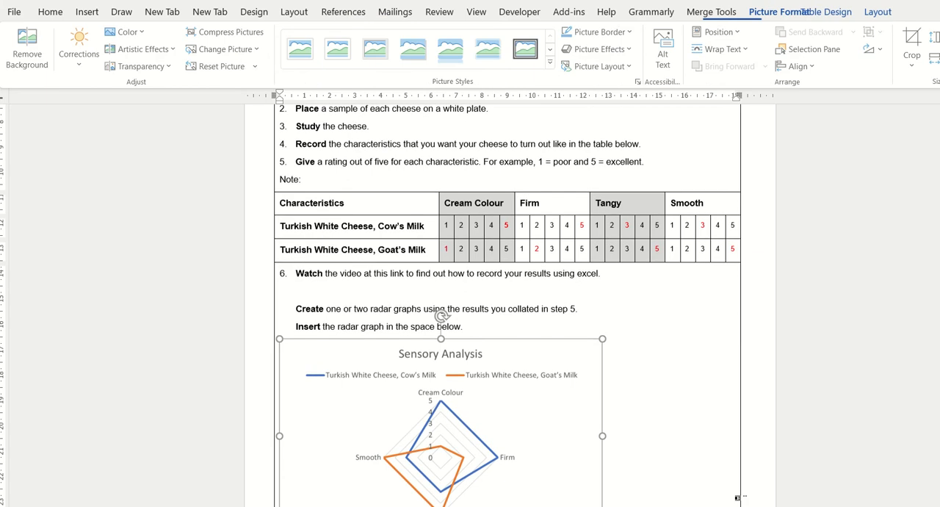